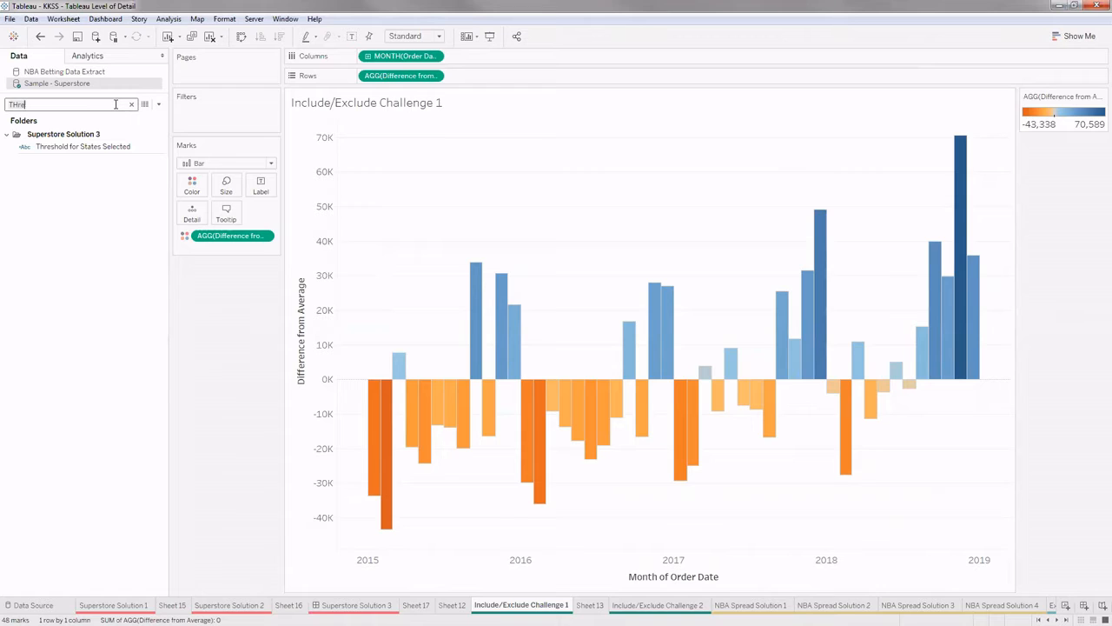
Clear the field search and switch to the empty worksheet Sheet 12.
key("BackSpace")
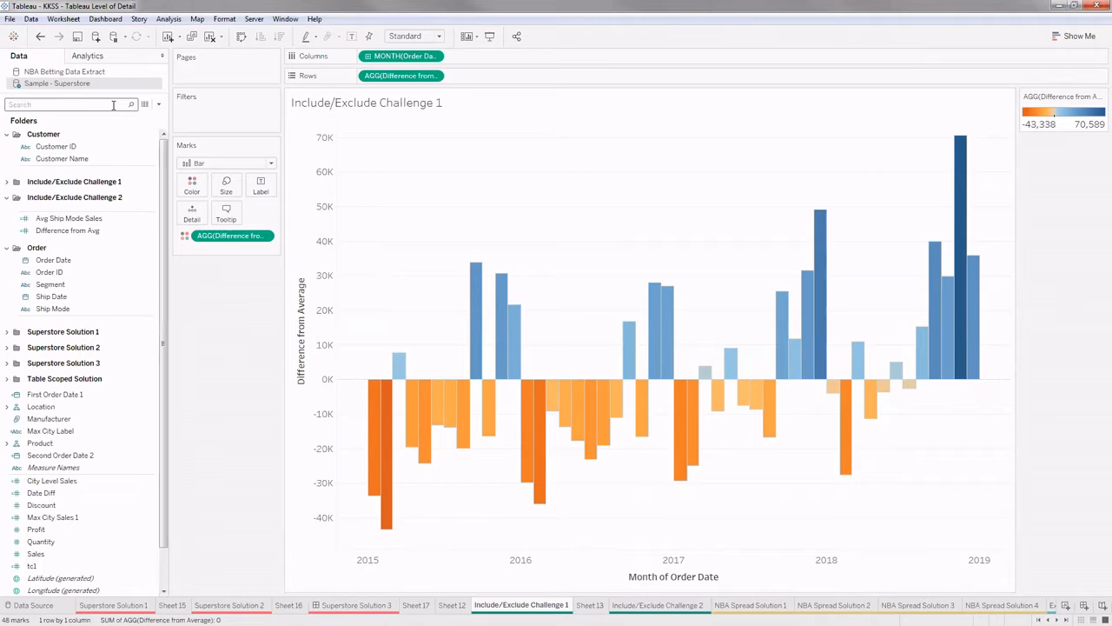
left_click(586, 605)
left_click(455, 606)
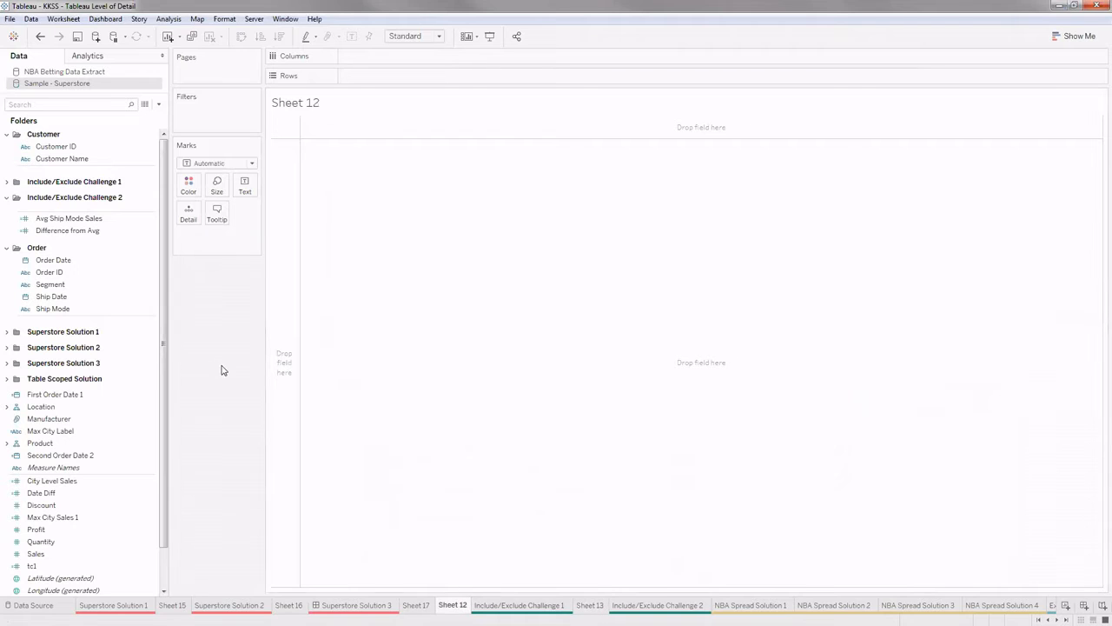
Place Order Date on the columns as a continuous MONTH(Order Date).
left_click(74, 102)
left_click_drag(53, 260, 413, 58)
left_click(522, 381)
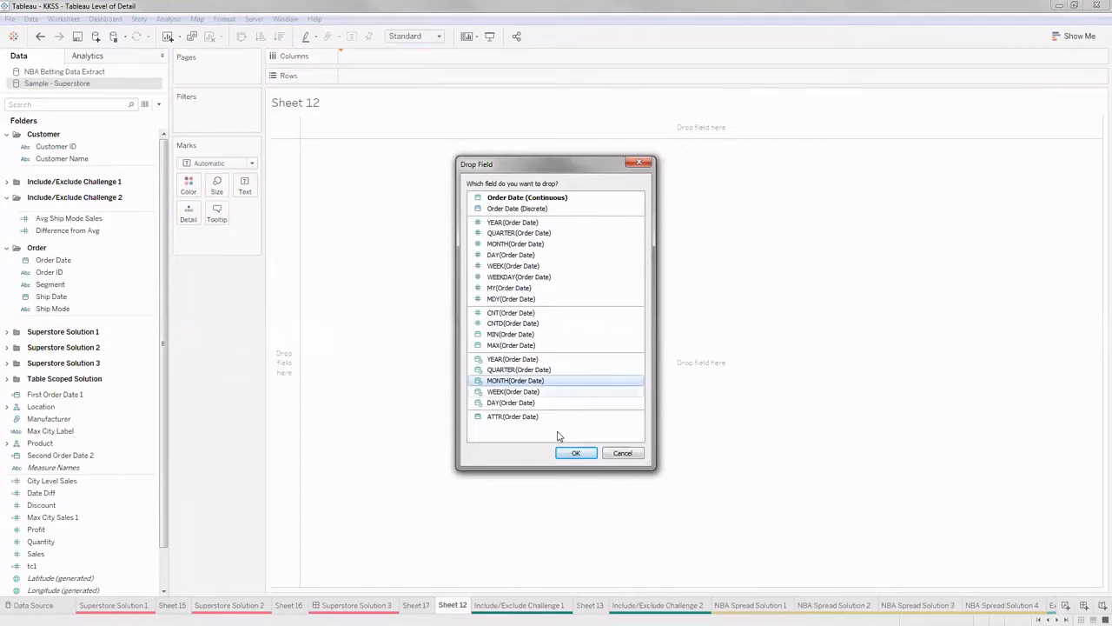
left_click(574, 455)
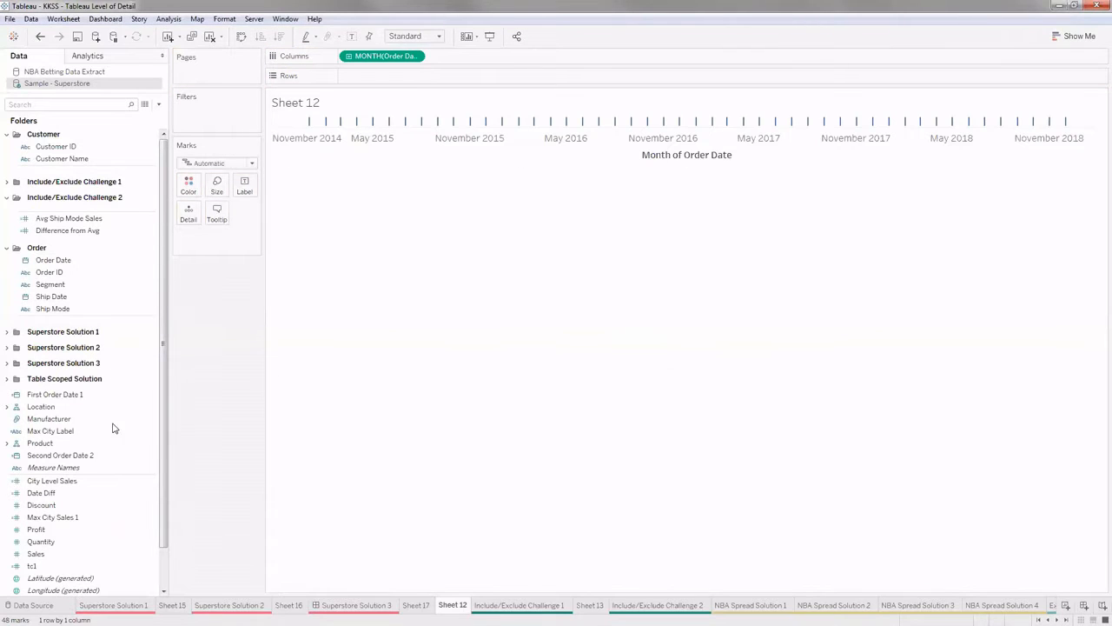
Plot the sum of Sales on the rows and change the mark type to Bar.
left_click_drag(41, 557, 365, 83)
left_click(251, 163)
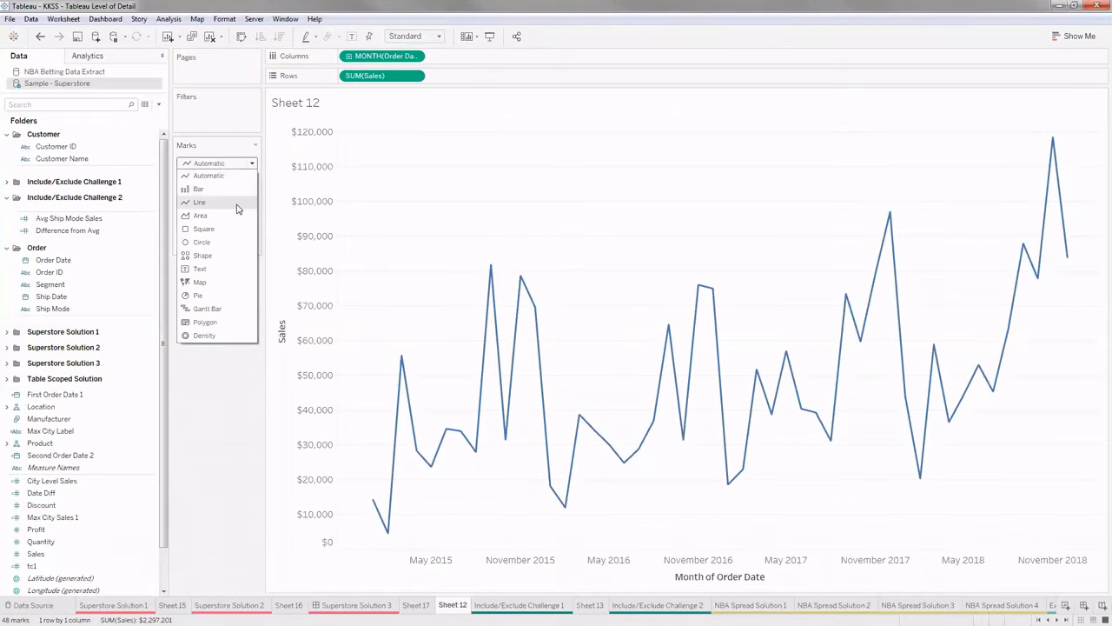
left_click(199, 188)
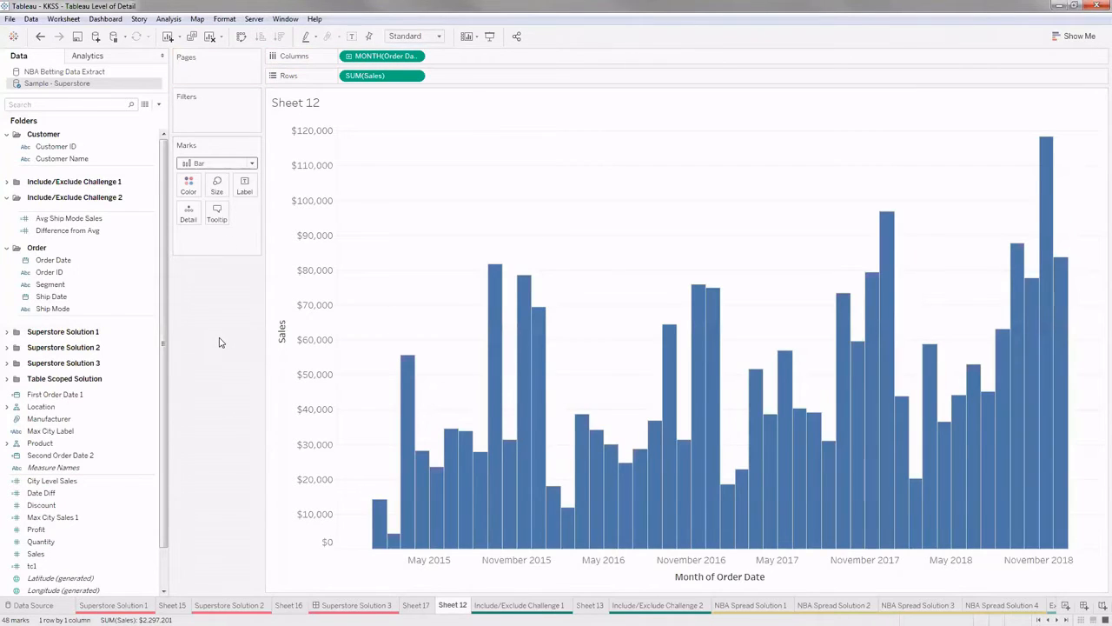
Open the Average Monthly Sales calculation, enlarge its formula text and position the editor for reading.
left_click(159, 104)
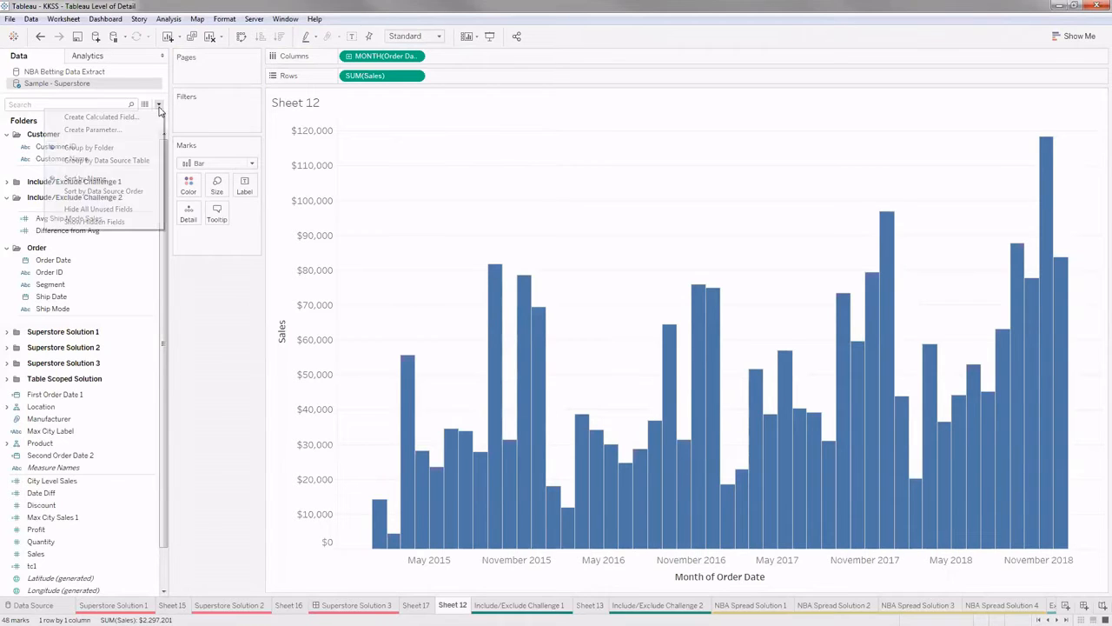
left_click(203, 293)
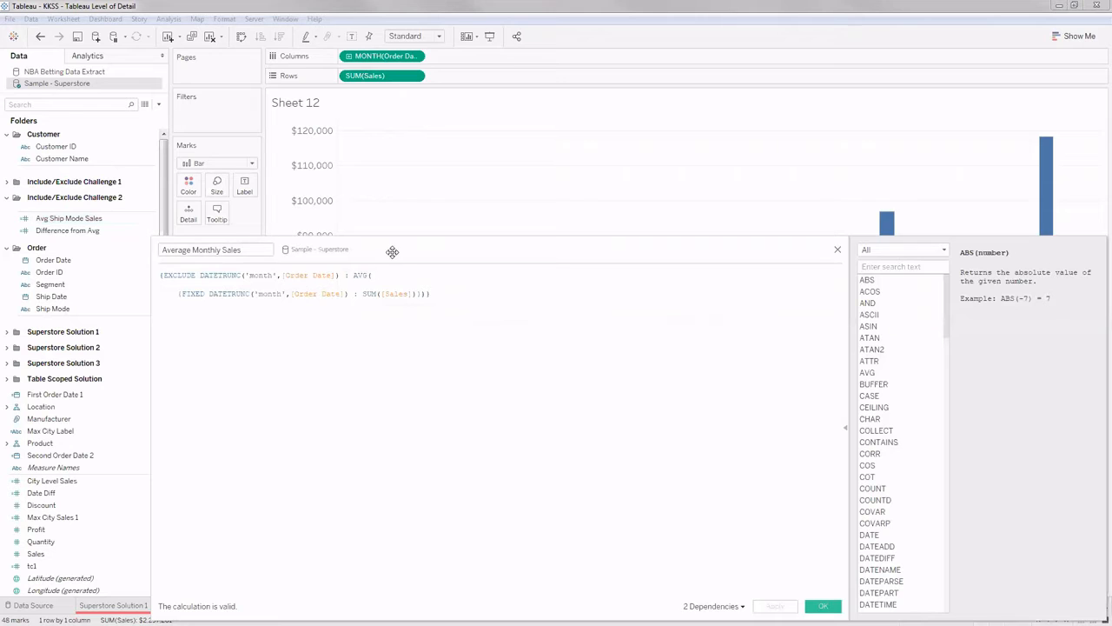
left_click_drag(391, 215, 377, 167)
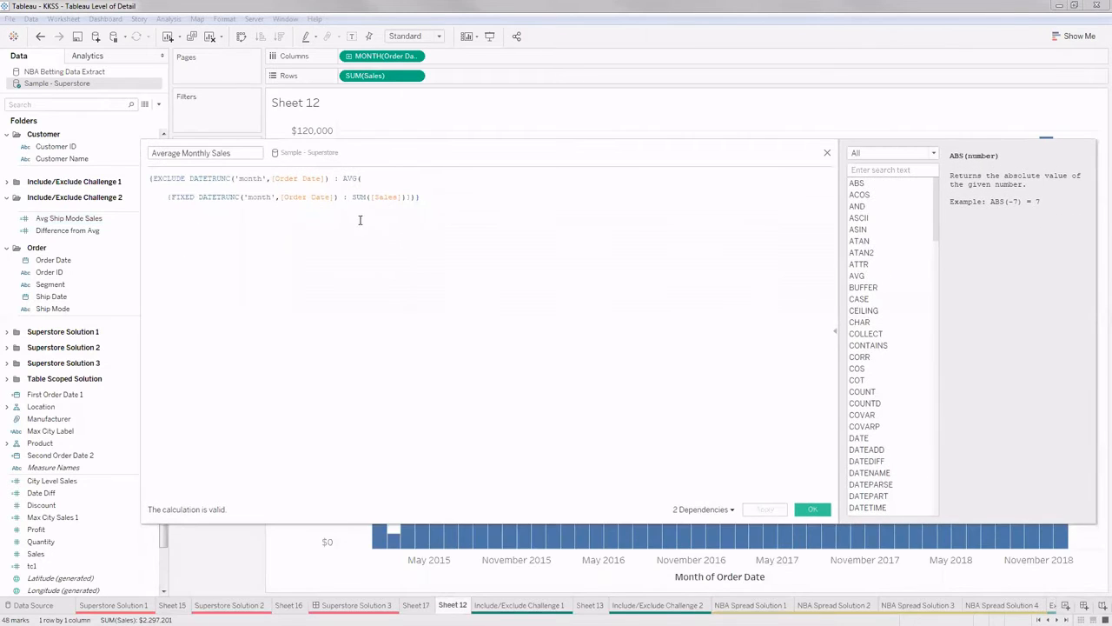
key("ctrl+a")
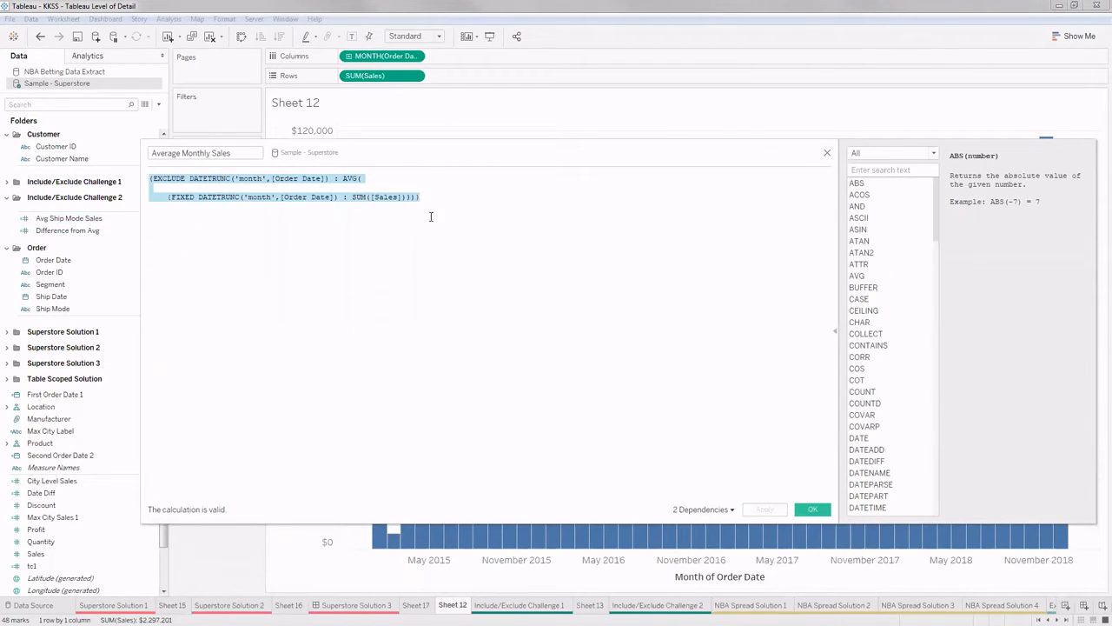
scroll(431, 221, "up", 3, "ctrl")
scroll(468, 261, "up", 3, "ctrl")
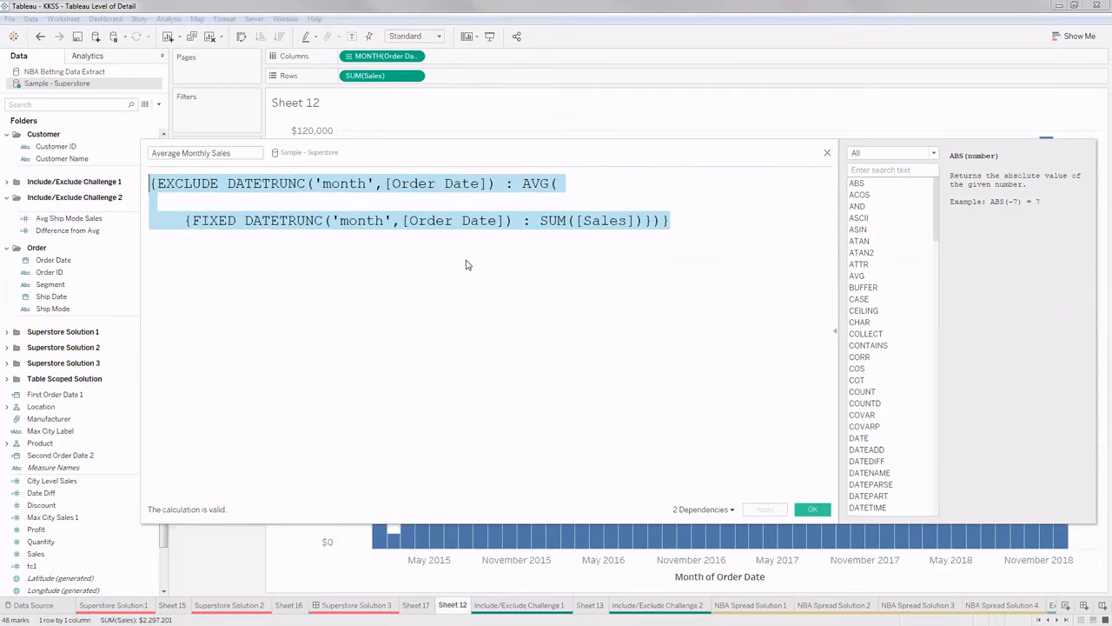
left_click(432, 266)
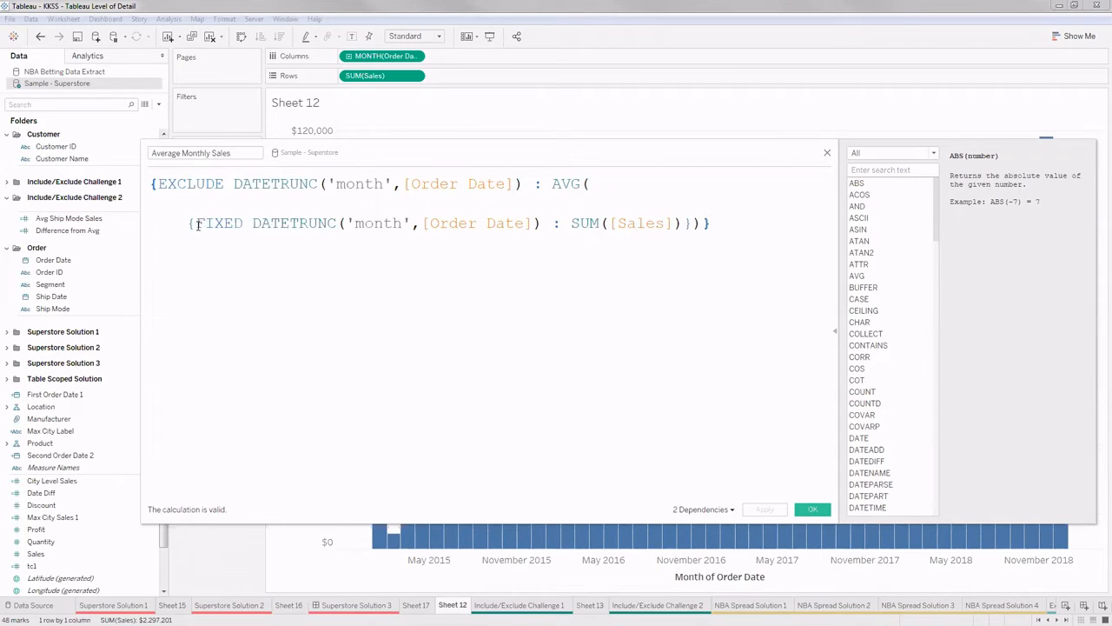
left_click_drag(447, 158, 462, 235)
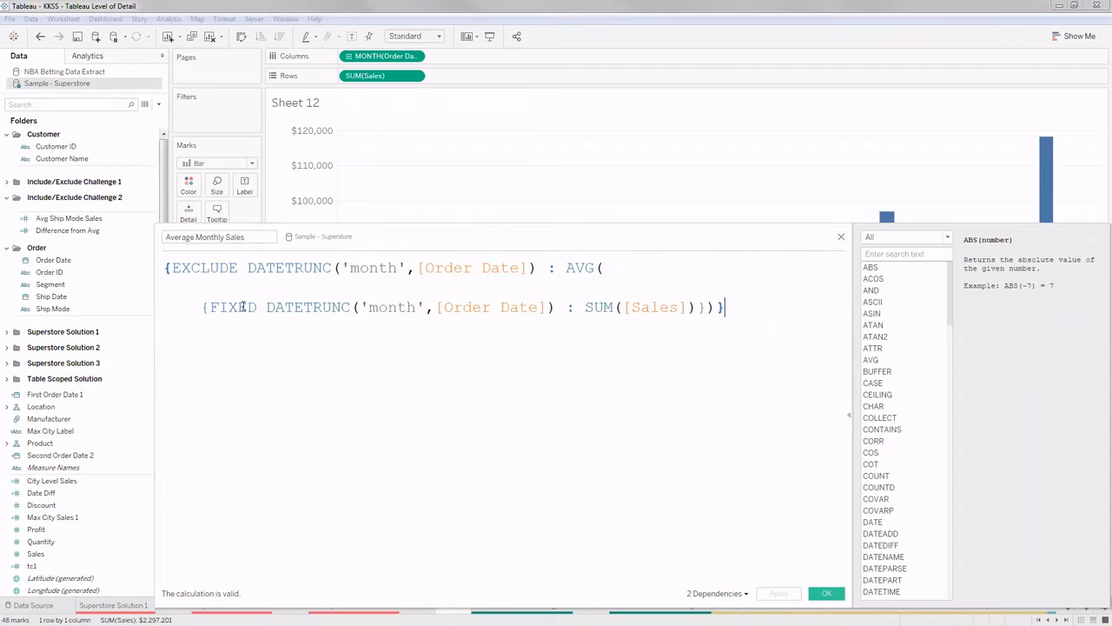
Examine the nested FIXED month expression and its SUM([Sales]) part in the Average Monthly Sales formula, then close the calculation.
left_click(210, 306)
left_click_drag(210, 307, 558, 307)
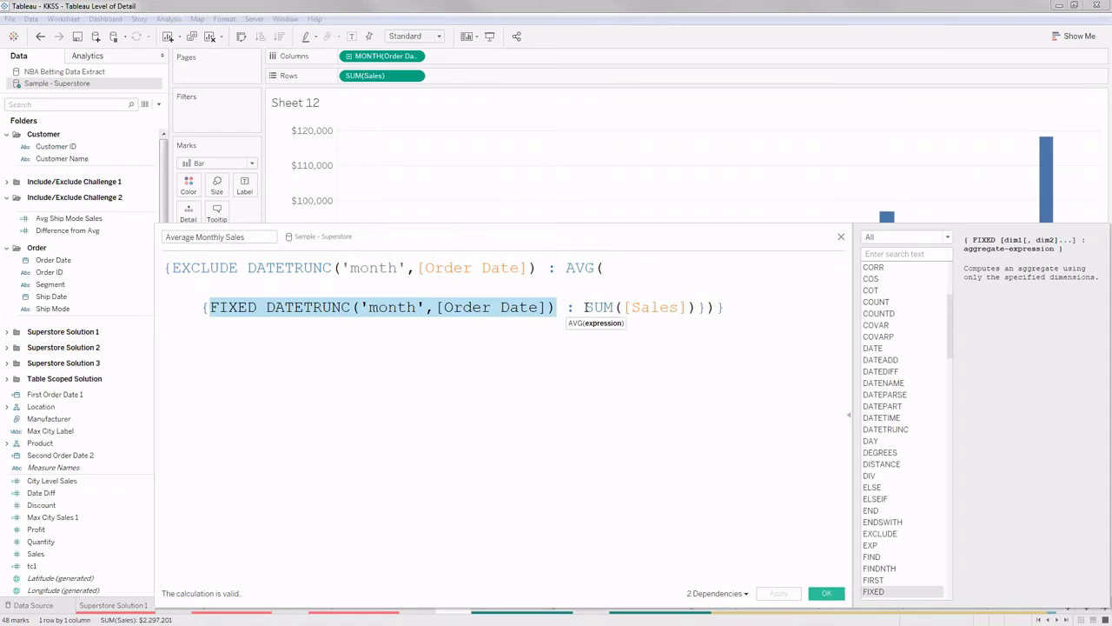
left_click_drag(587, 307, 700, 305)
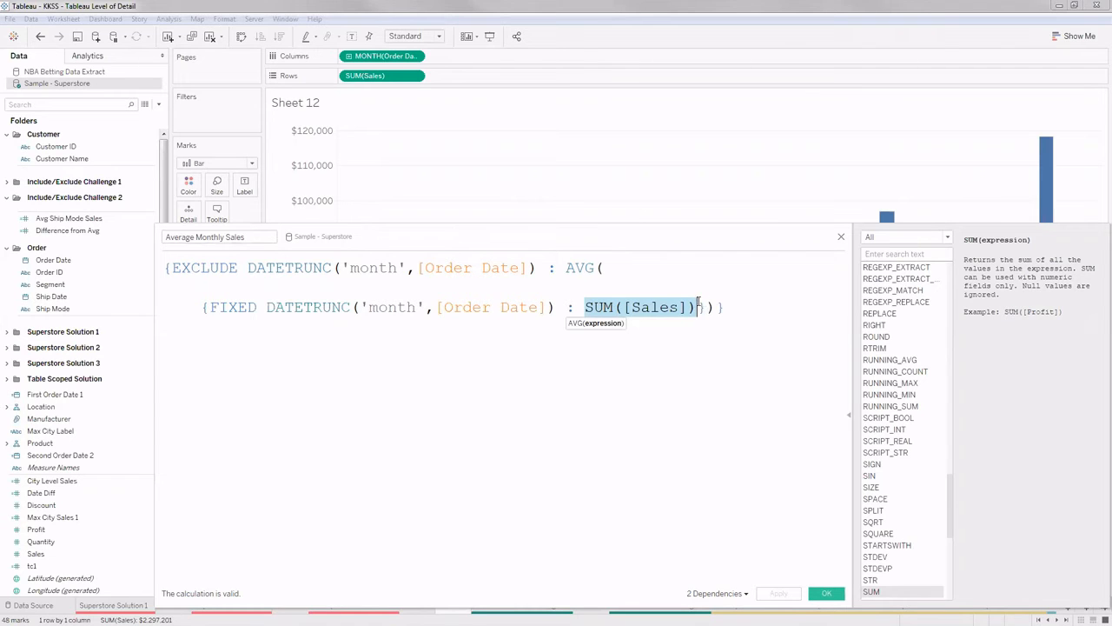
left_click_drag(706, 307, 199, 308)
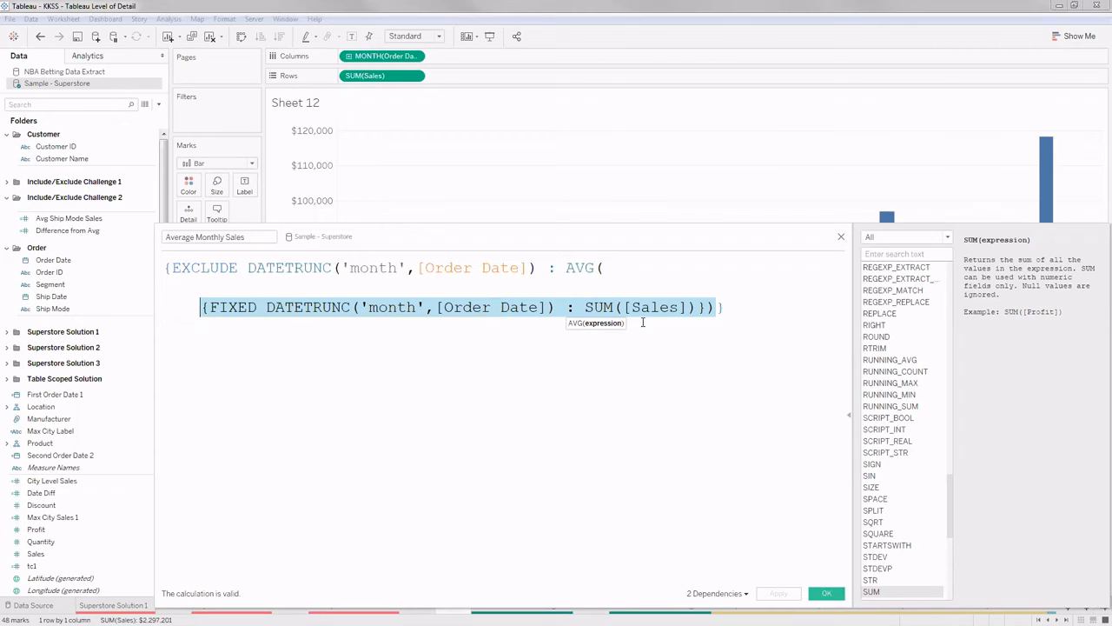
left_click(735, 307)
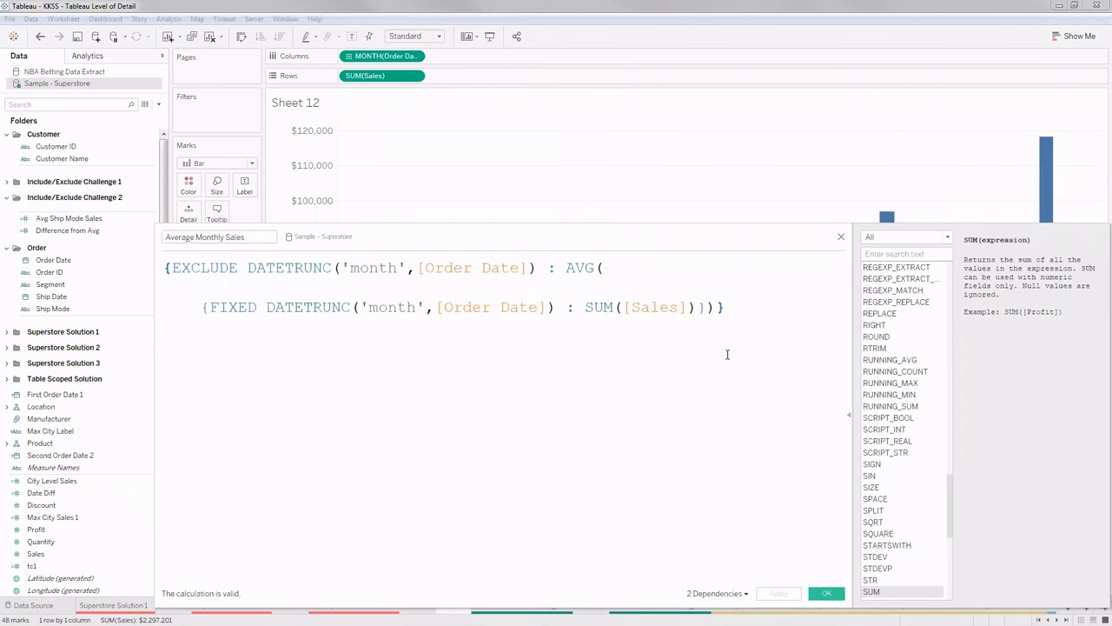
left_click(827, 594)
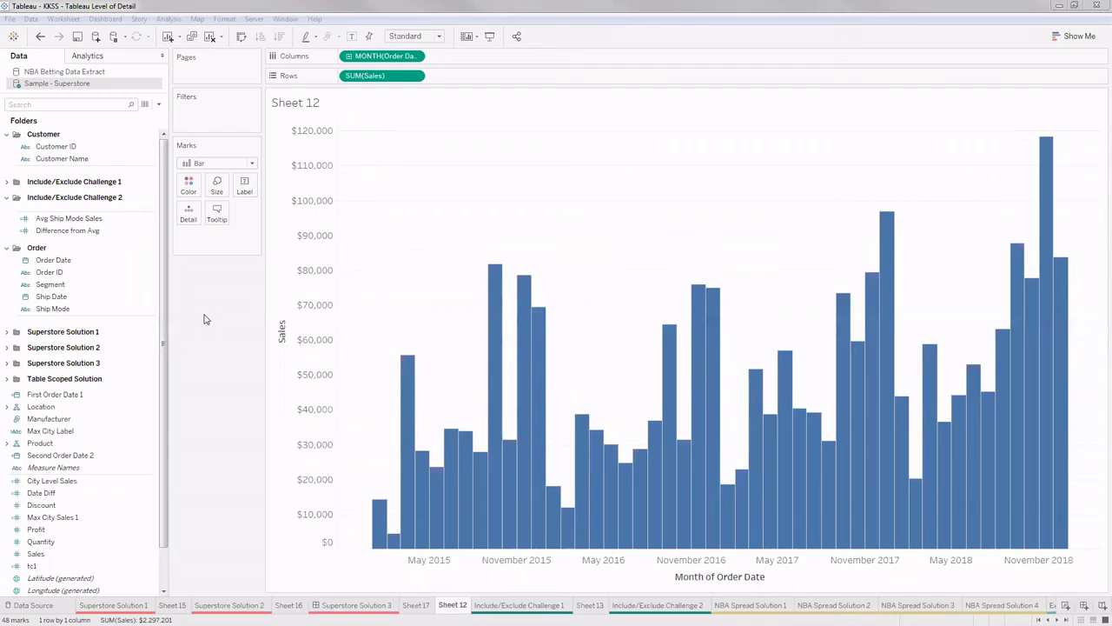
Expand the Include/Exclude Challenge 1 folder and add Average Monthly Sales to the rows after SUM(Sales).
left_click(86, 221)
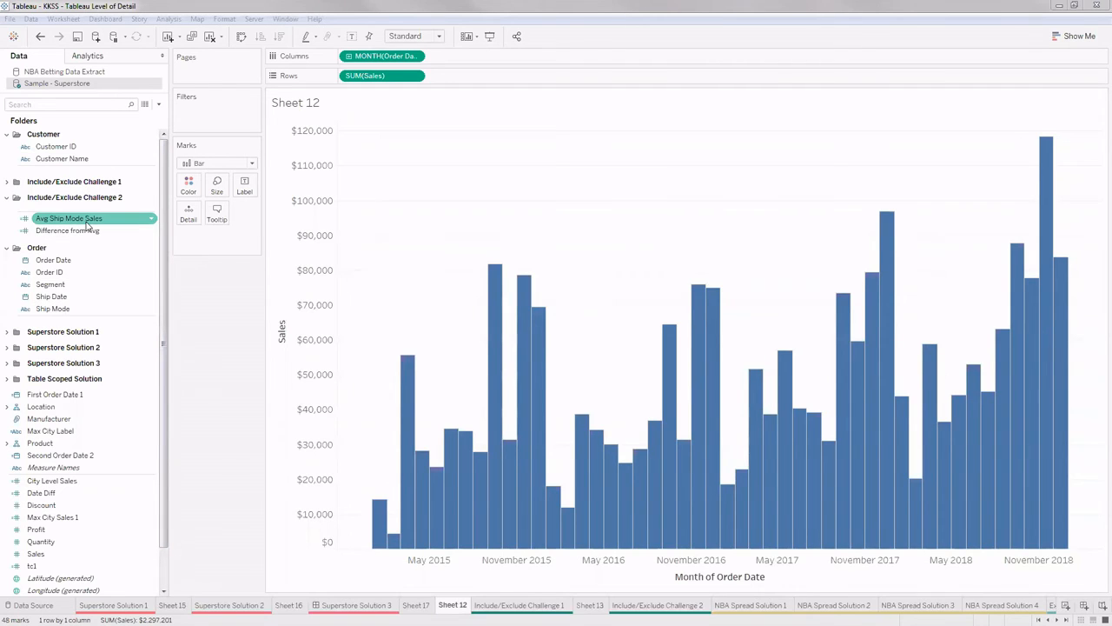
left_click(6, 181)
left_click_drag(52, 203, 459, 81)
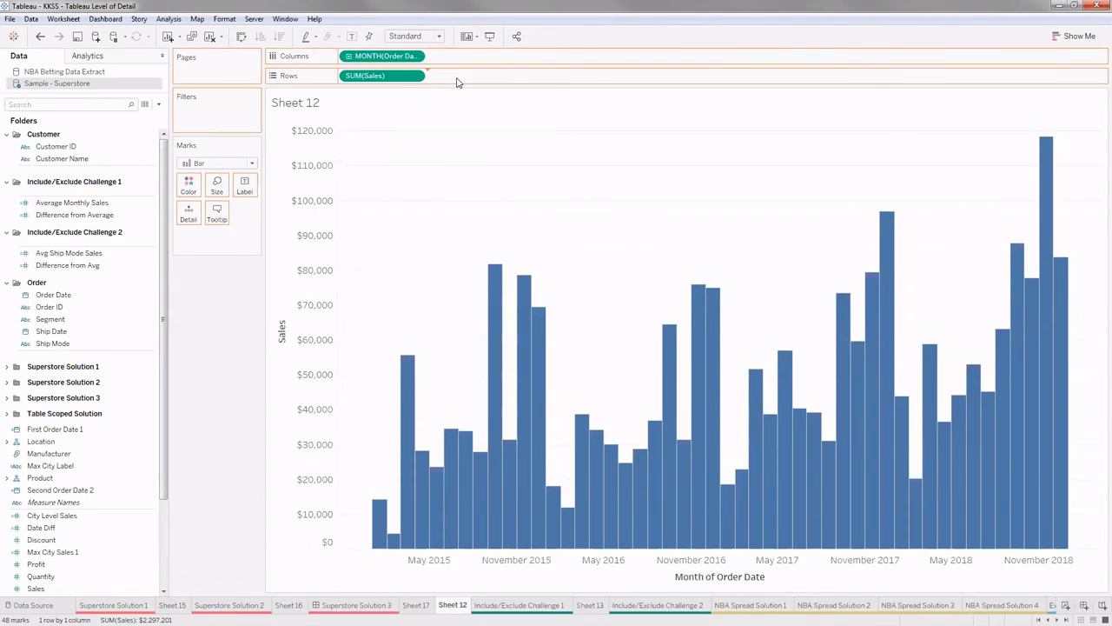
left_click_drag(458, 82, 458, 80)
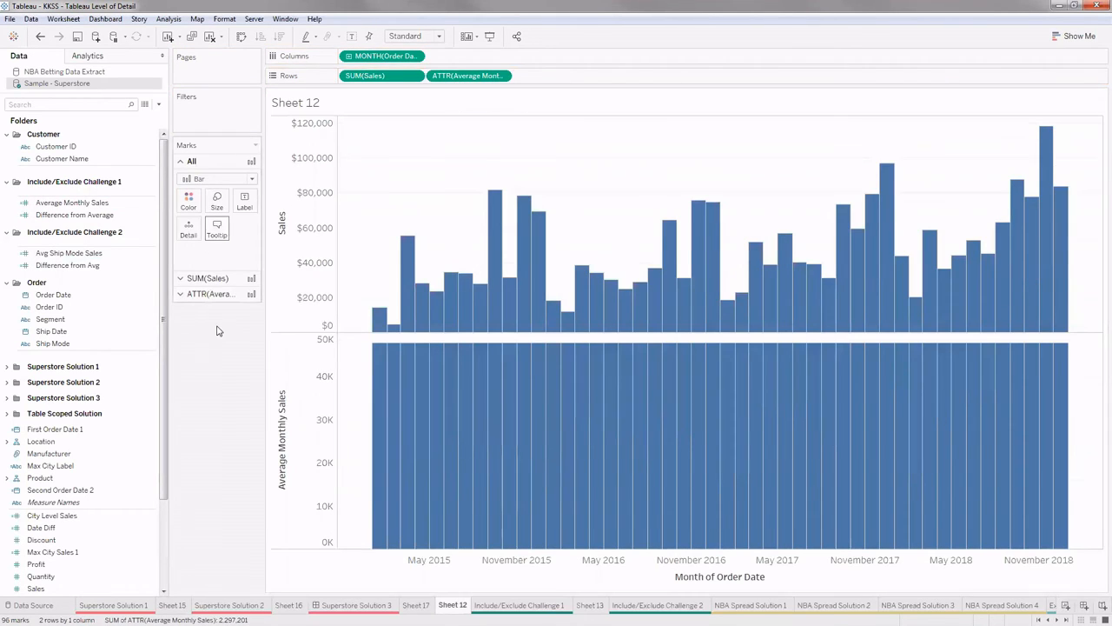
Add an ad hoc calculation SUM([Sales])-ATTR([Average Monthly Sales]) to the rows after the two existing measures.
double_click(612, 75)
type("{")
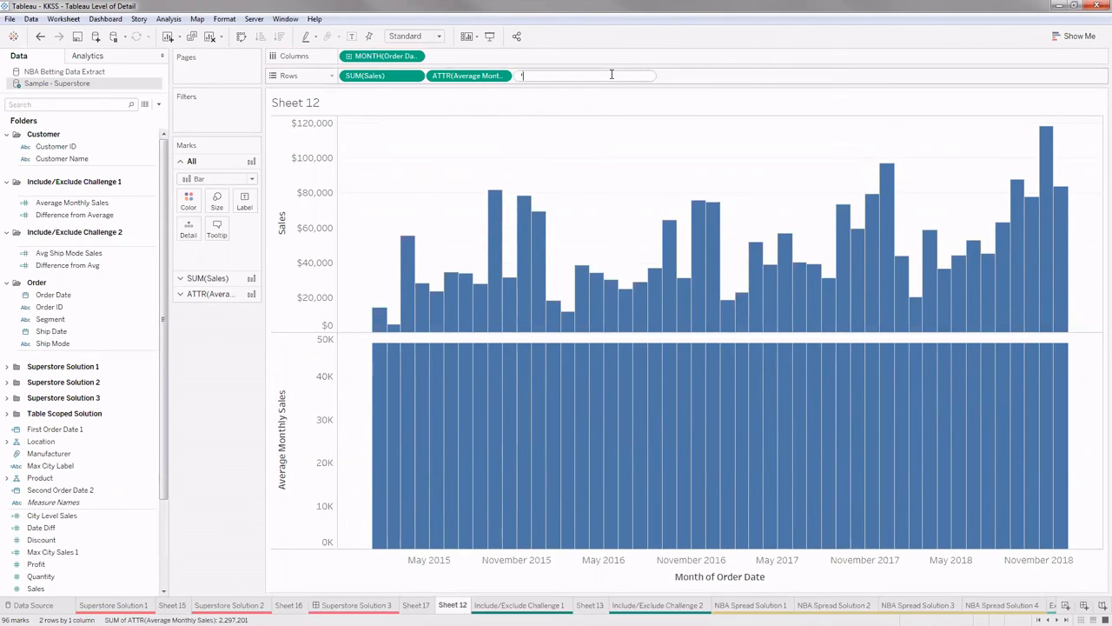
left_click_drag(403, 79, 506, 87)
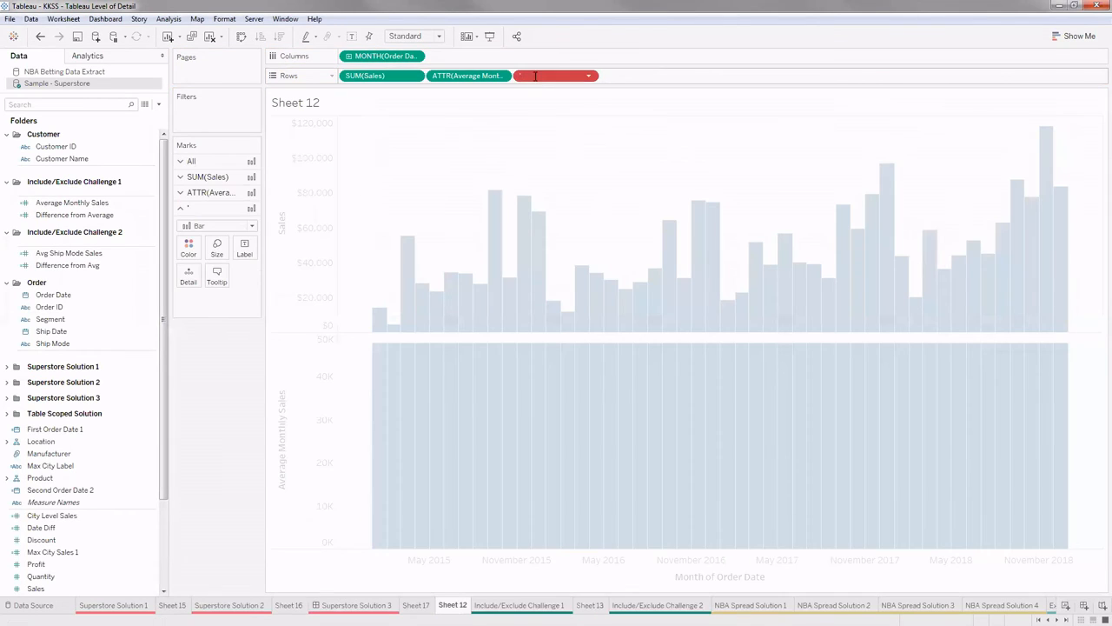
double_click(534, 76)
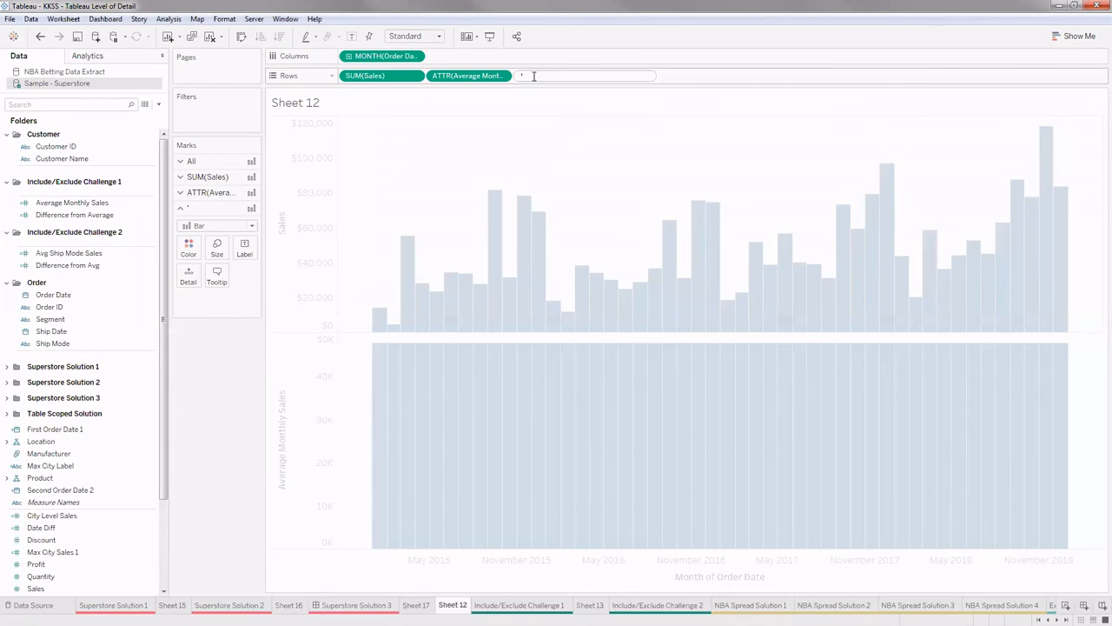
left_click_drag(414, 77, 557, 76)
type("-")
left_click_drag(471, 77, 619, 77)
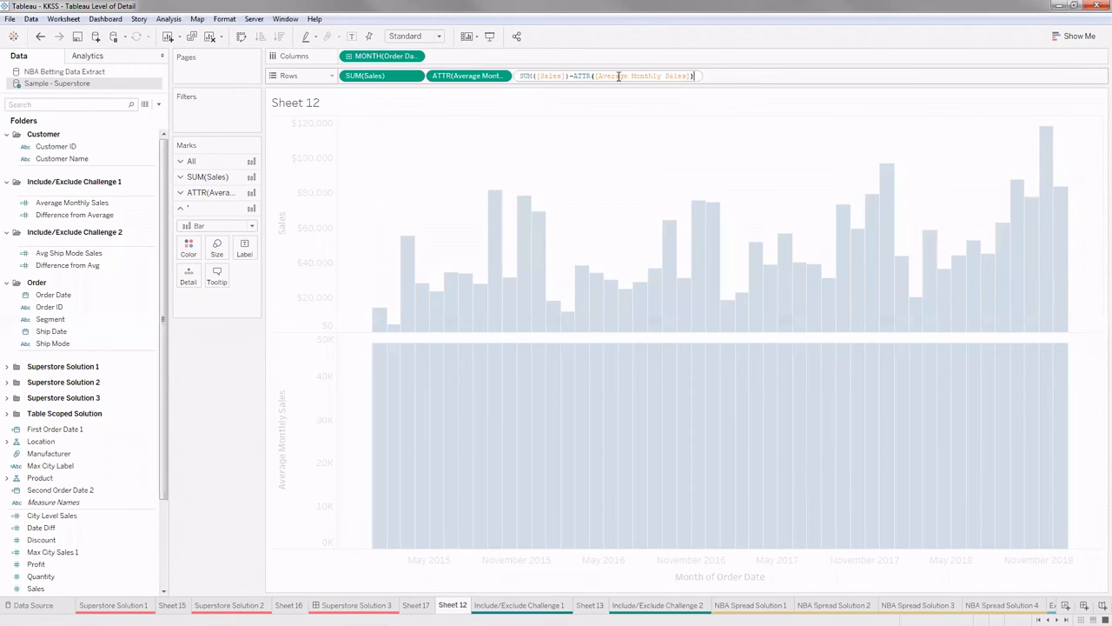
key("Return")
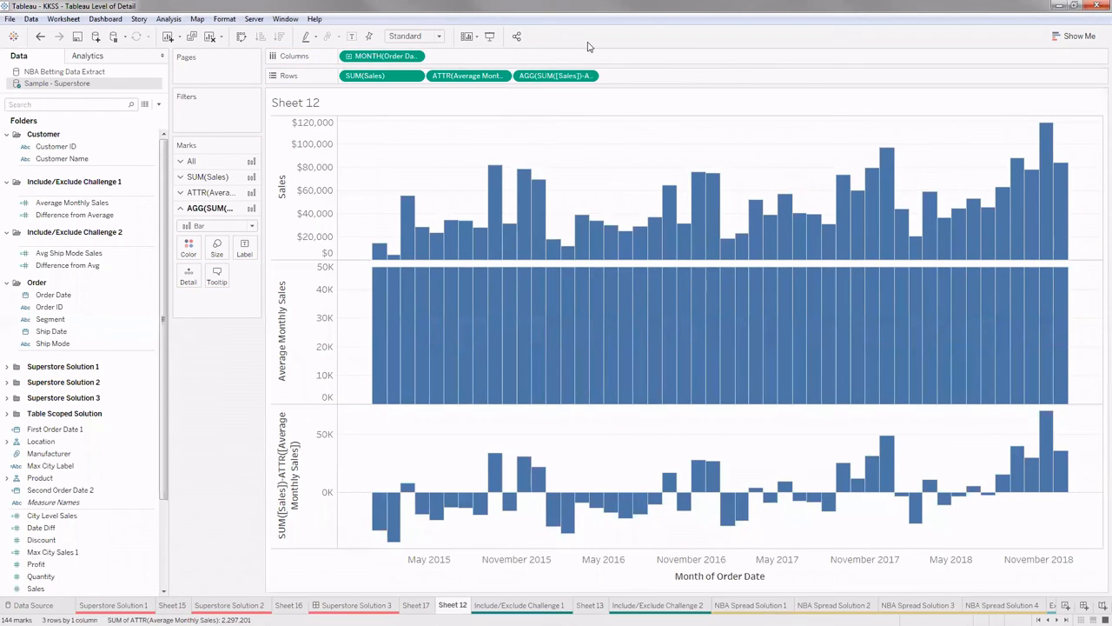
Remove Average Monthly Sales from the rows and color the difference bars by the SUM([Sales])-ATTR([Average Monthly Sales]) calculation.
left_click_drag(468, 75, 247, 343)
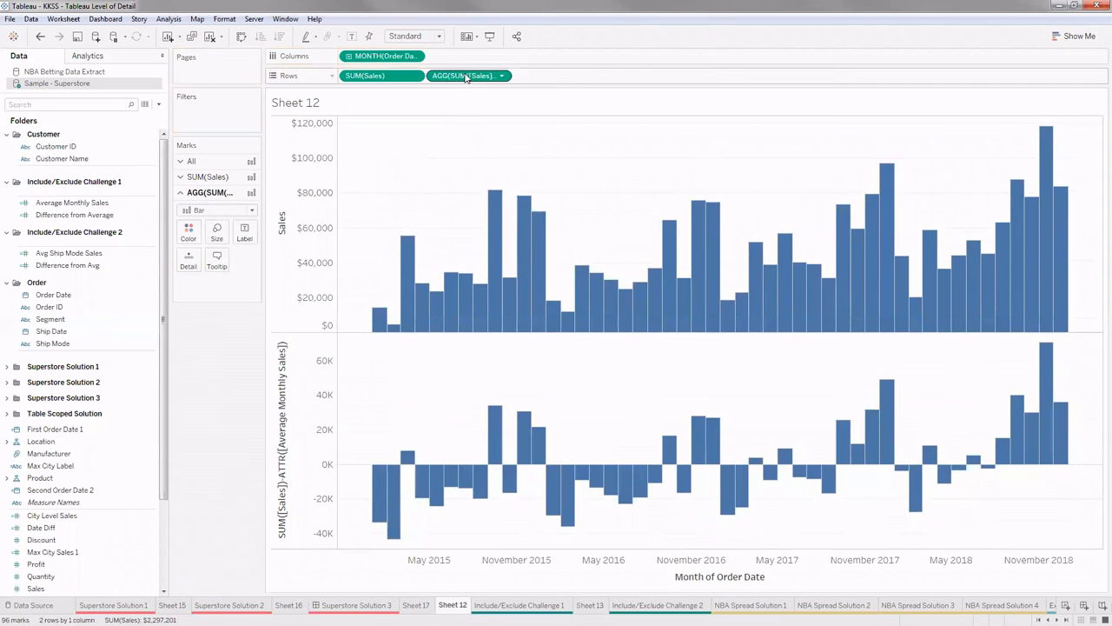
left_click_drag(468, 75, 186, 235)
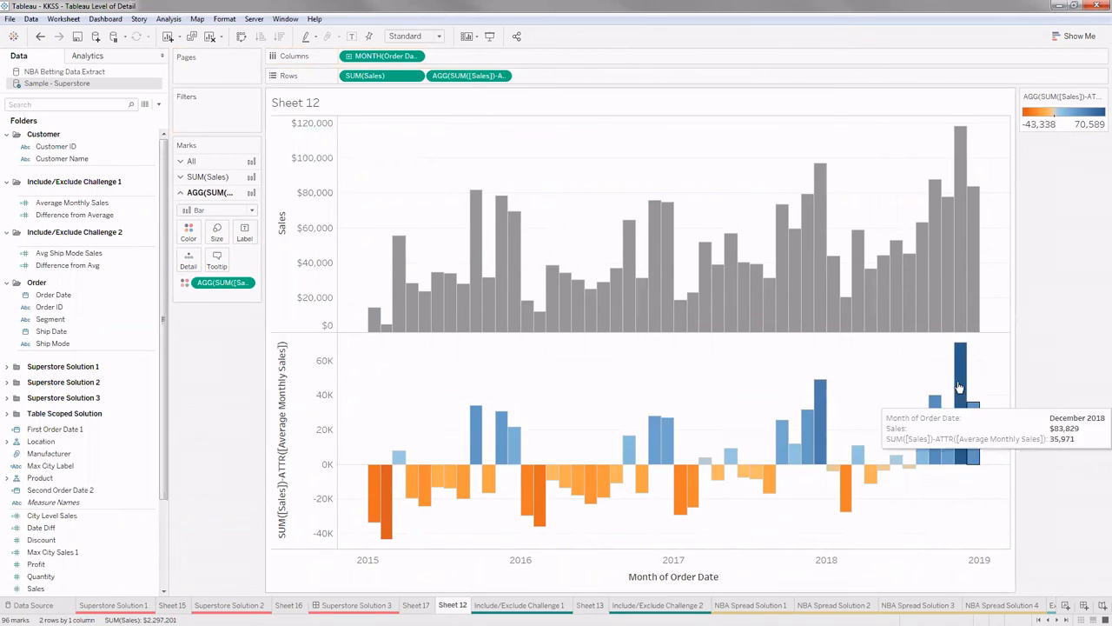
mouse_move(963, 376)
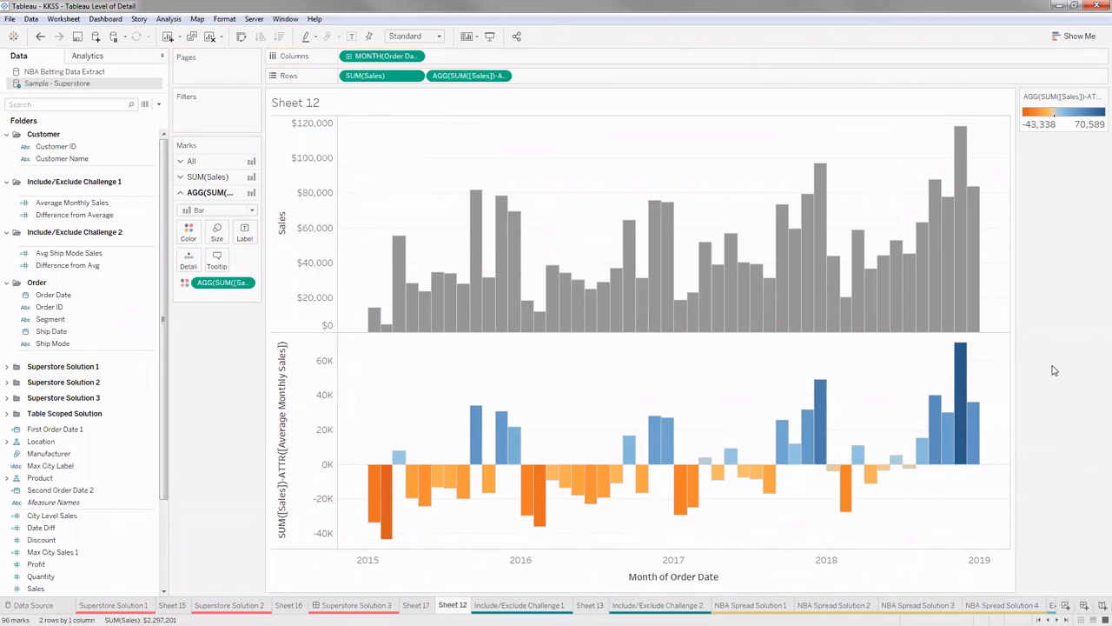
mouse_move(966, 437)
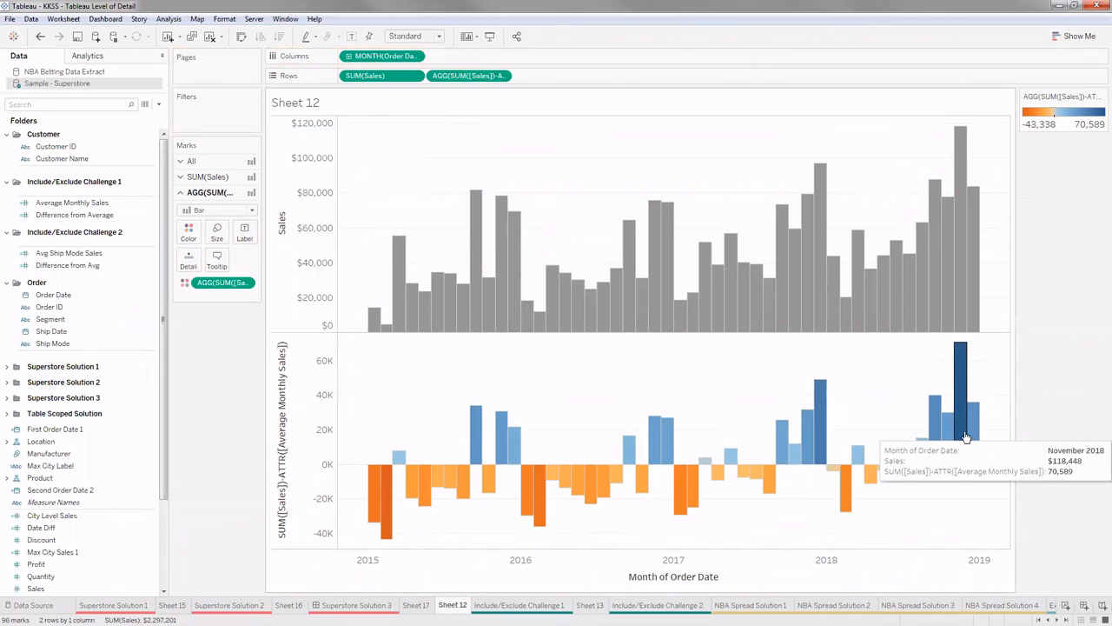